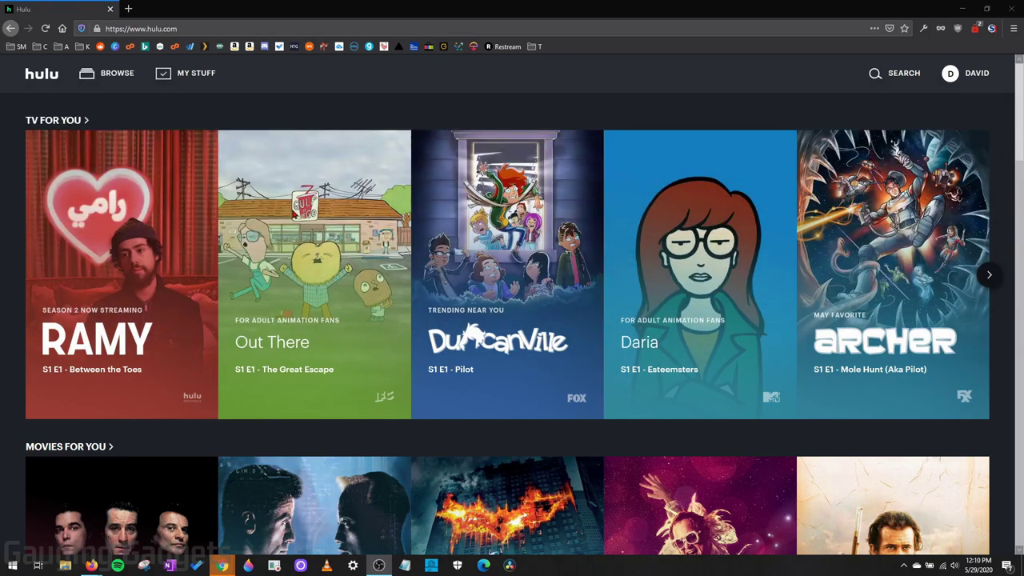
Step: Open Archer's series details page from the TV For You row
mouse_move(547, 207)
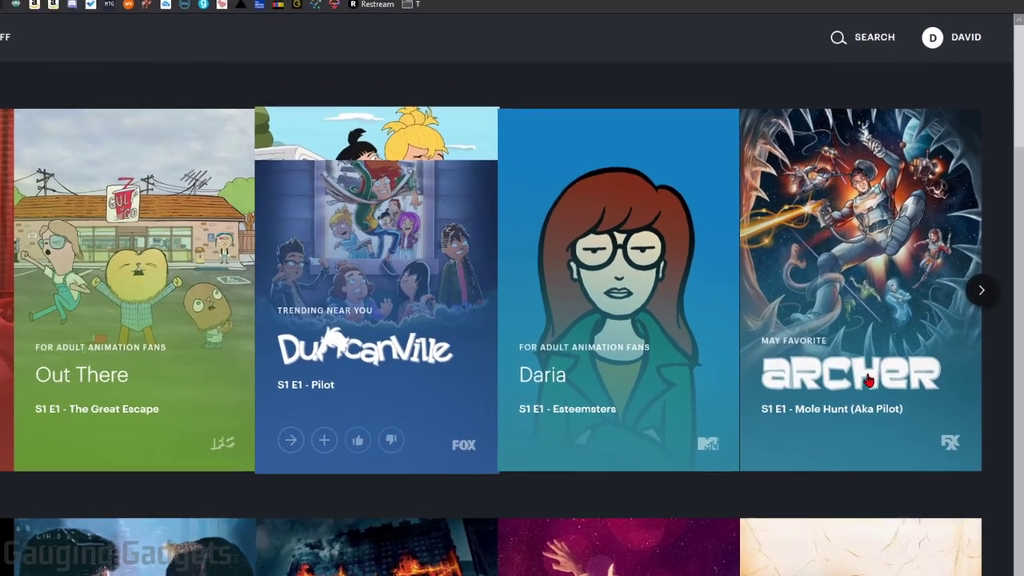
mouse_move(896, 212)
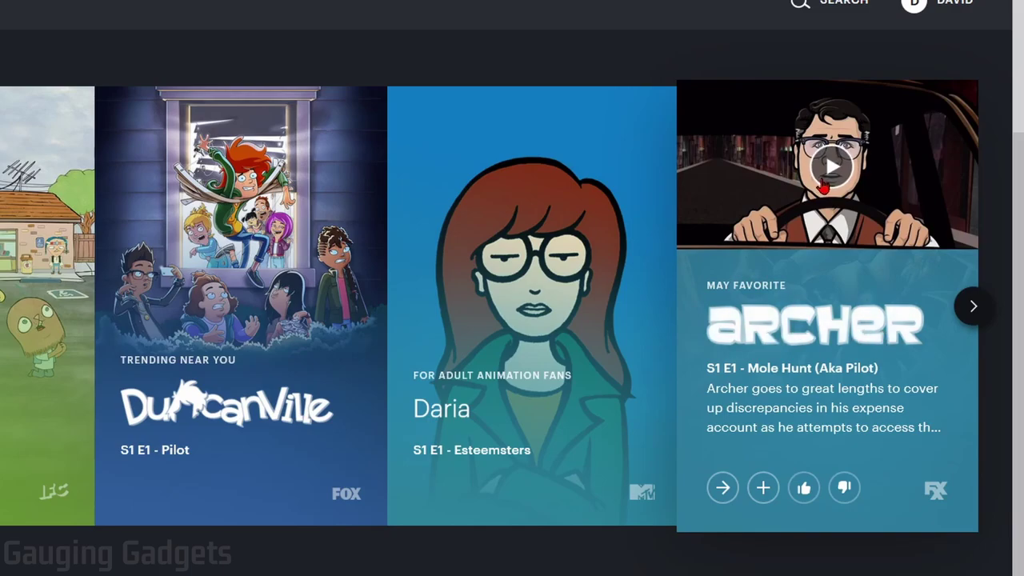
left_click(791, 323)
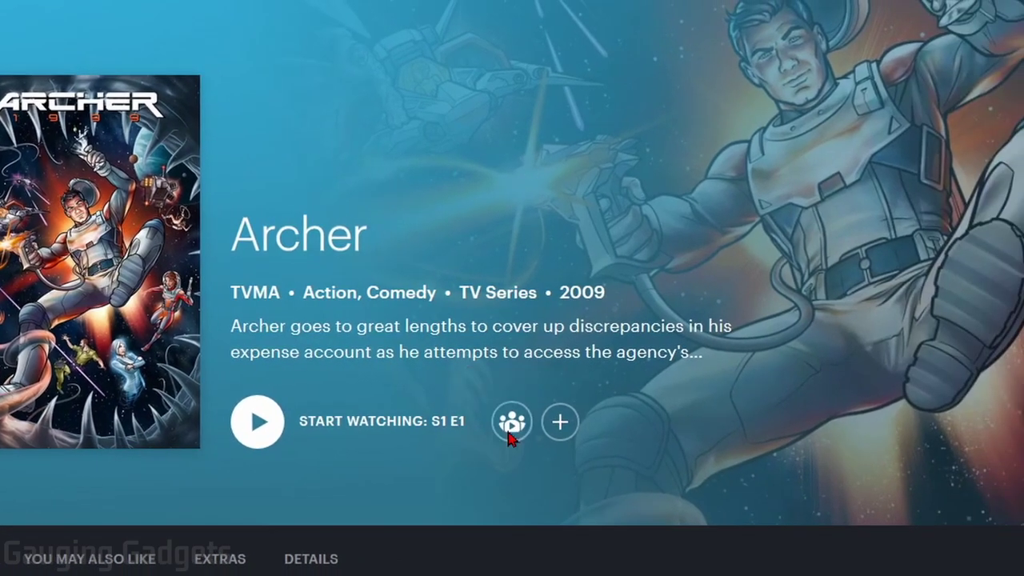
Step: Create a Watch Party for Archer S1 E1 and copy its party link
left_click(622, 433)
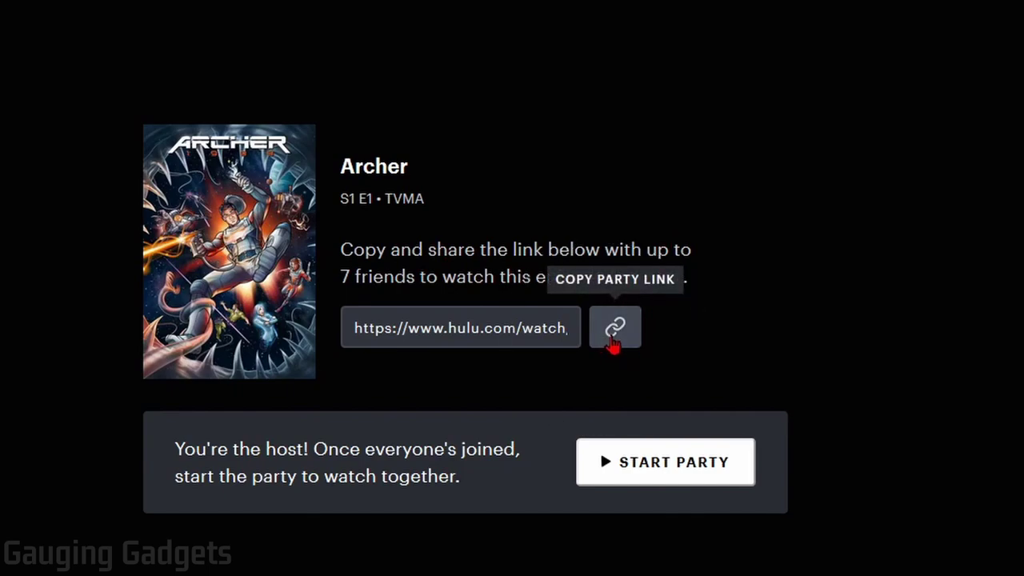
left_click(613, 340)
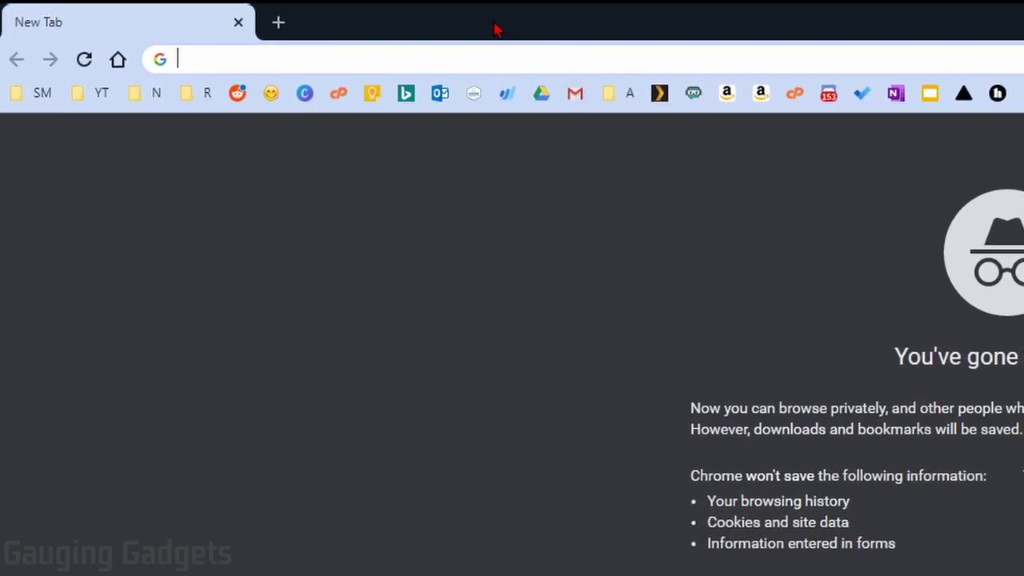
Step: Paste the Watch Party link into the incognito address bar and load it
right_click(469, 60)
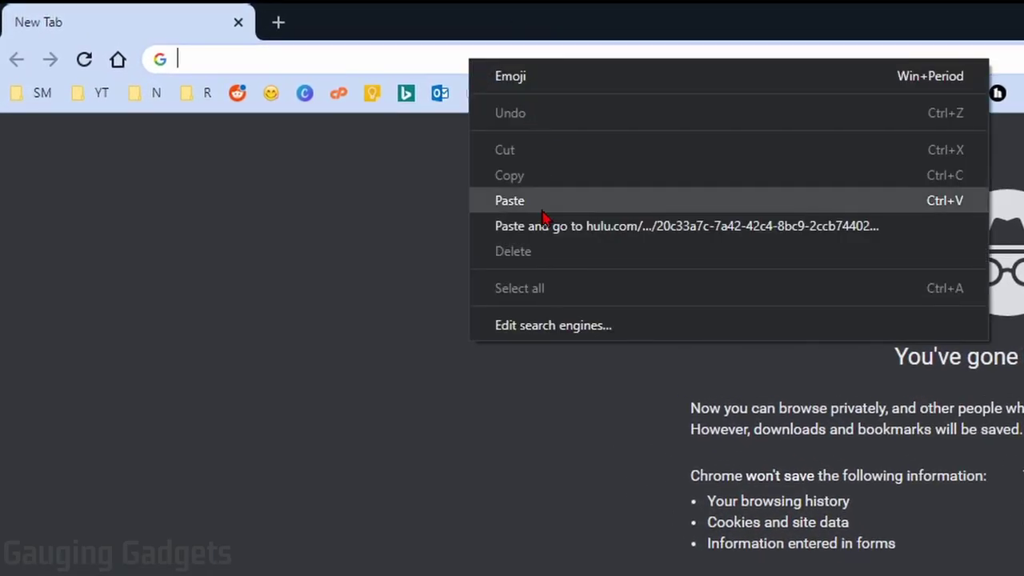
left_click(420, 200)
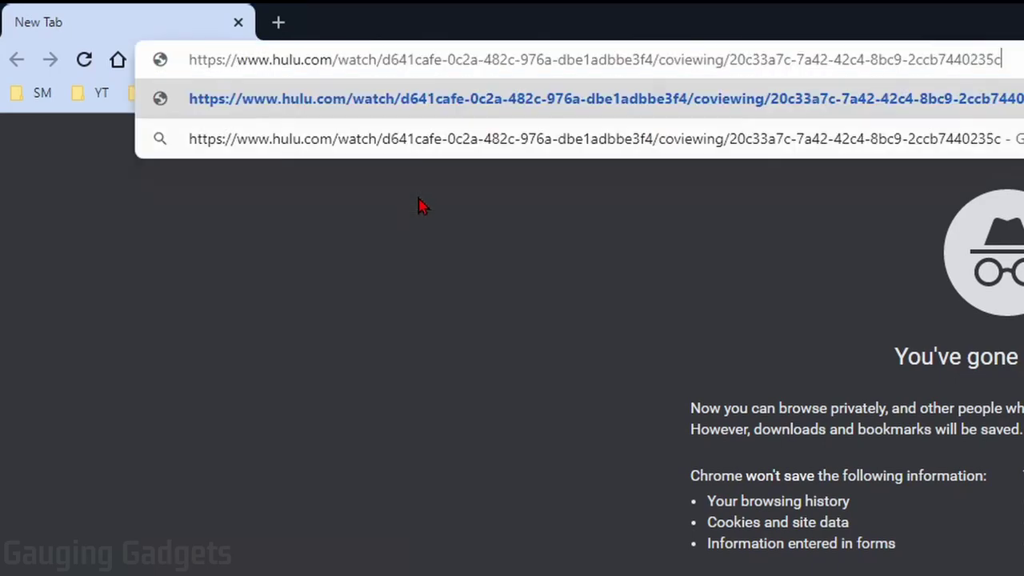
key("Return")
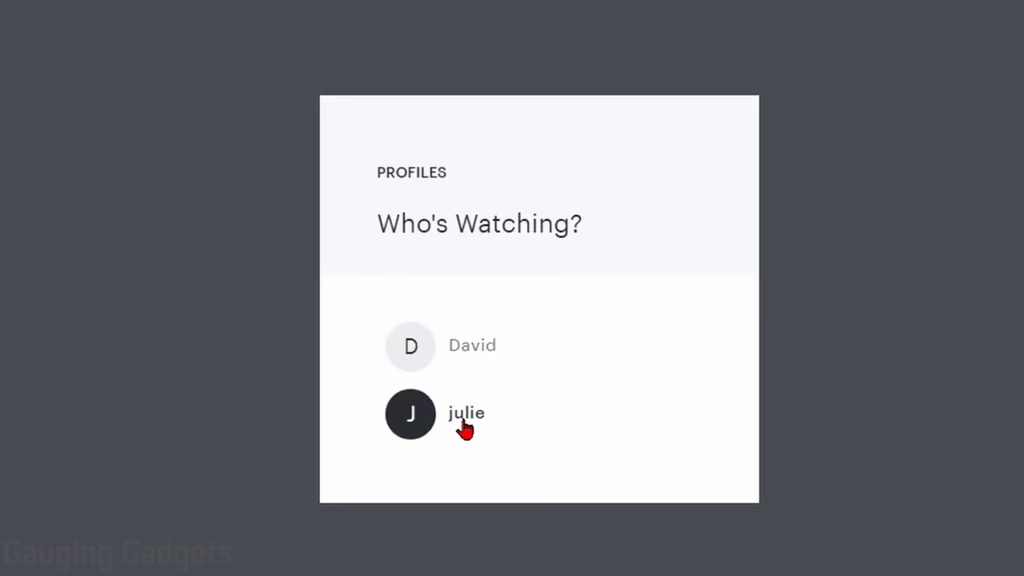
Step: Choose the second profile and join the Archer Watch Party as a guest
left_click(464, 424)
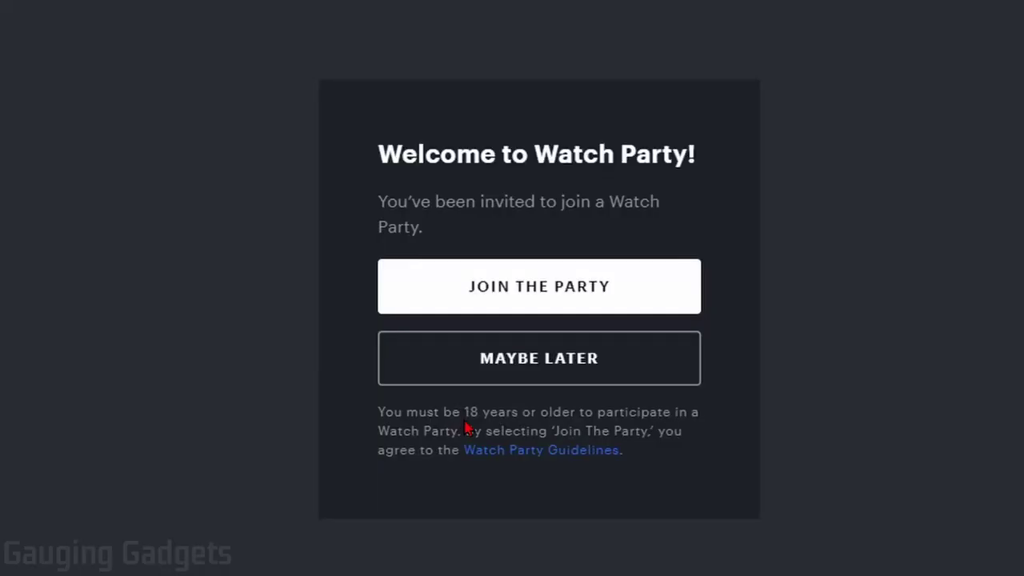
left_click(538, 291)
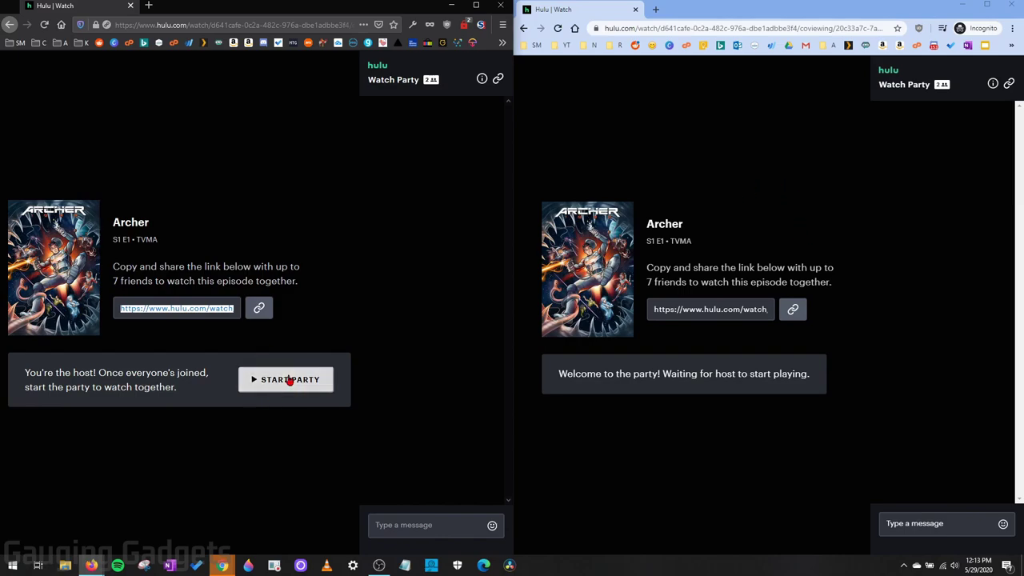
Step: Start the party from the host window so Archer S1 E1 plays in both
left_click(286, 383)
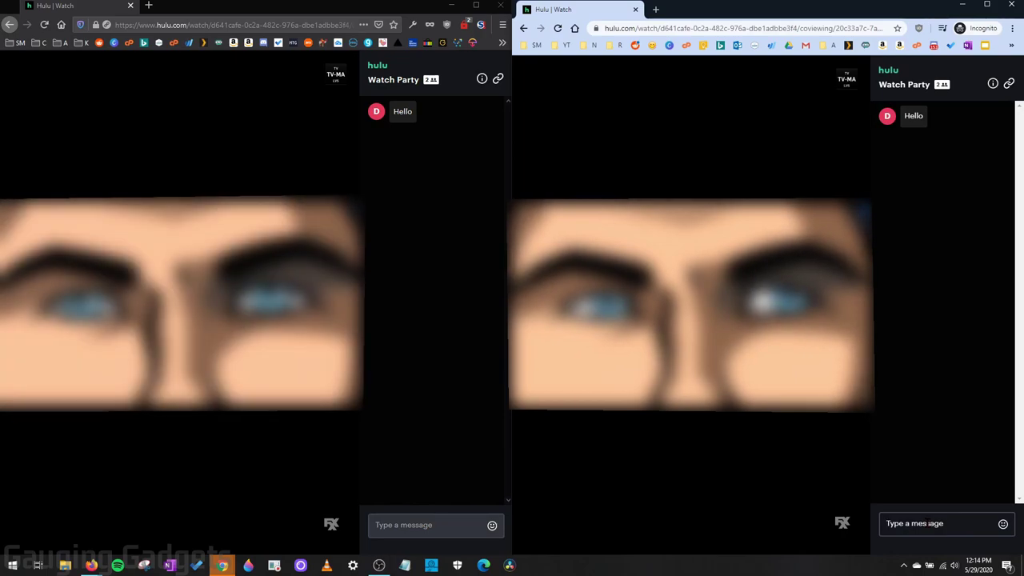
Step: Send 'This is awesome' in the guest's Watch Party chat
type("This is awesome")
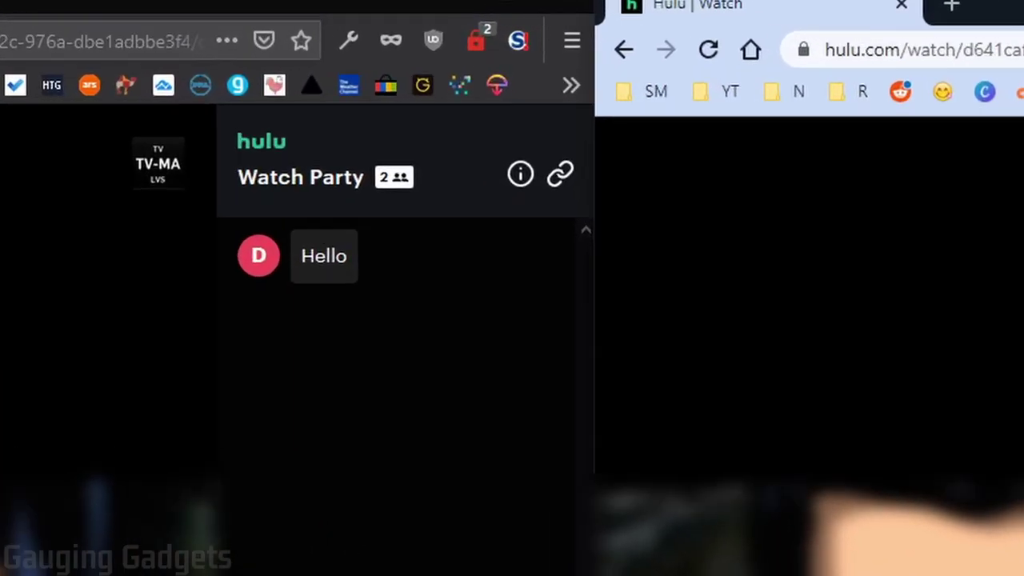
key("Return")
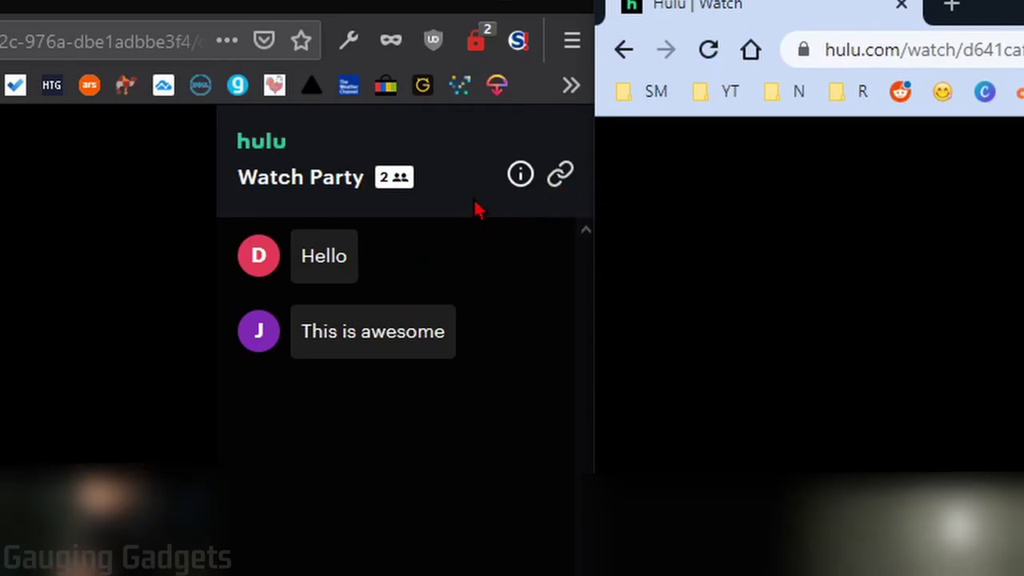
Step: Copy the party link from the Watch Party panel header
left_click(566, 192)
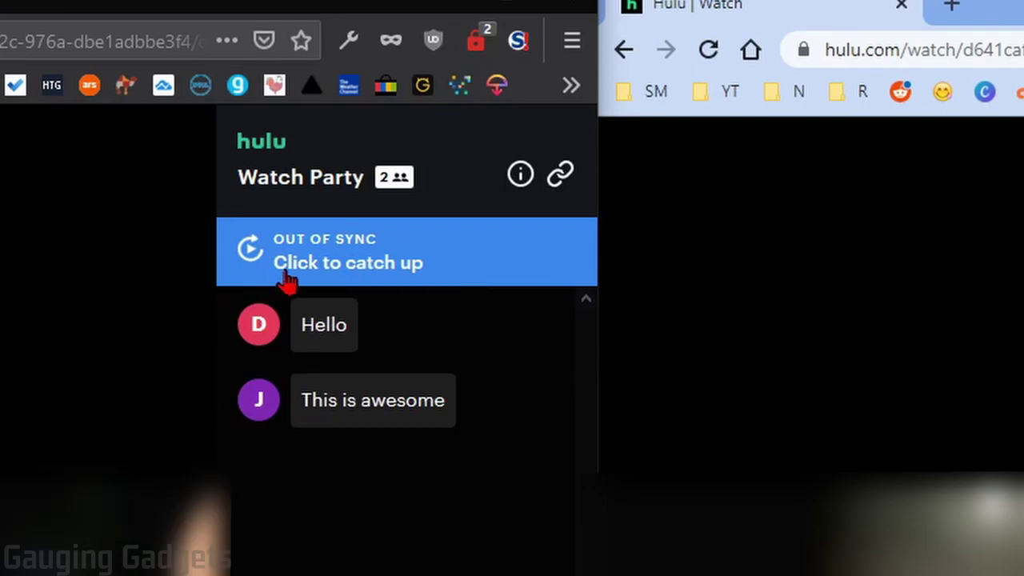
Step: Use the Out of Sync banner to catch the host's playback up
left_click(318, 260)
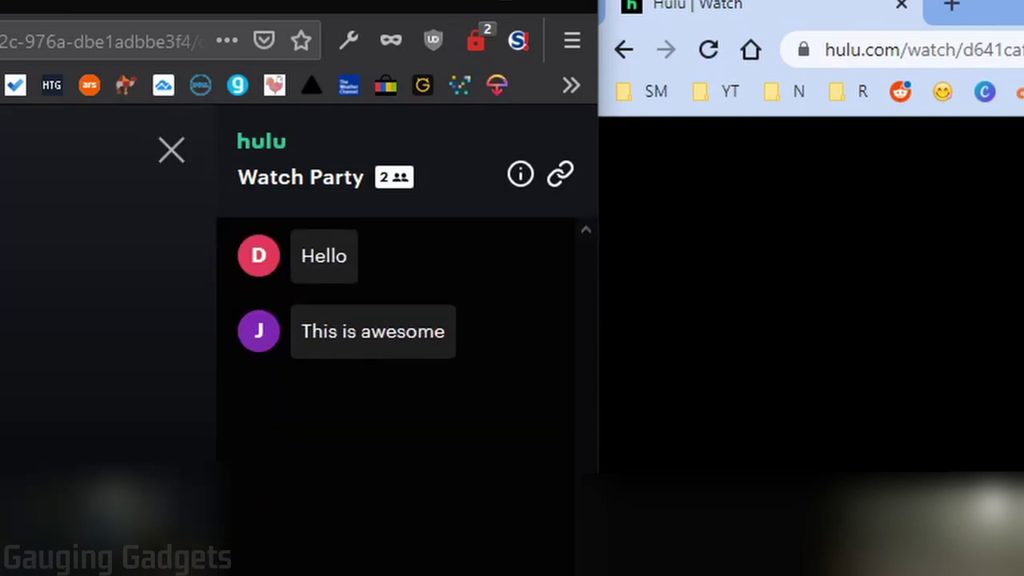